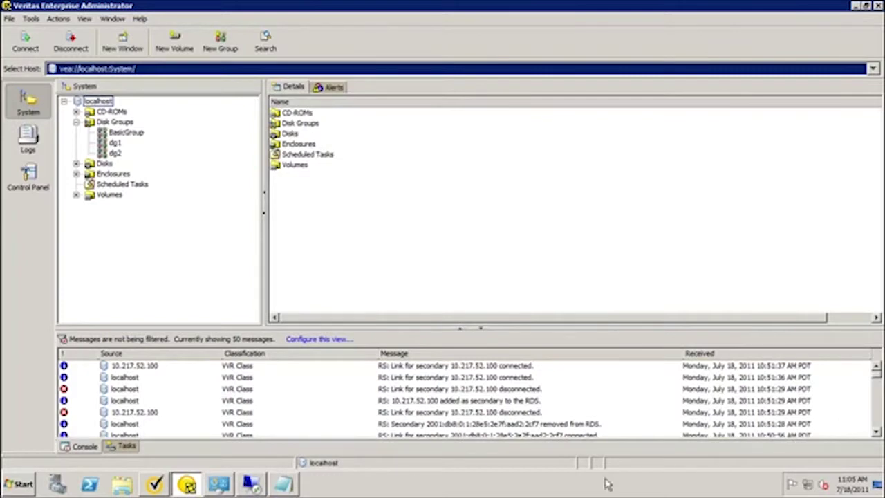
Enable the Prefer IPv6 Settings option in the IP settings of the VVR Configuration for localhost.
left_click(27, 188)
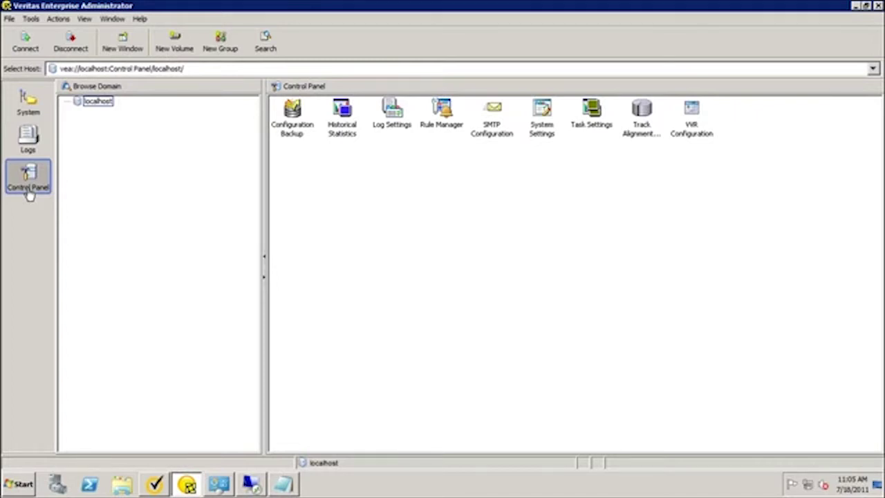
left_click(692, 135)
double_click(692, 134)
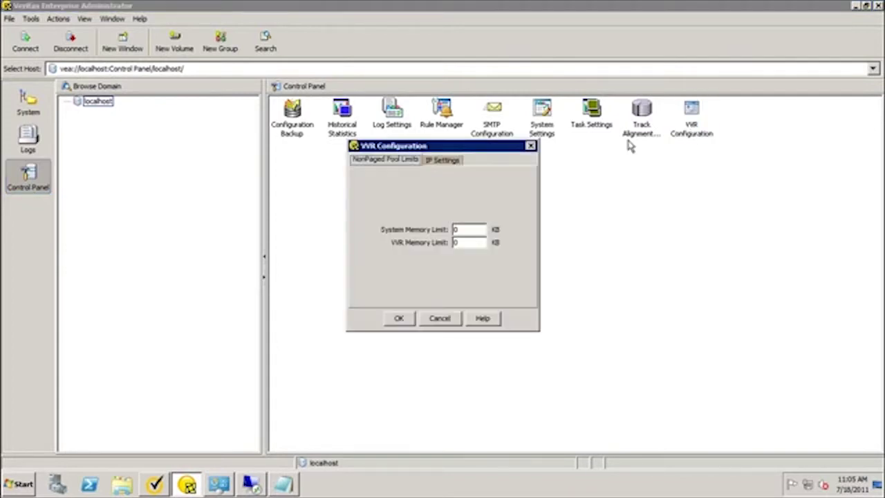
left_click(443, 164)
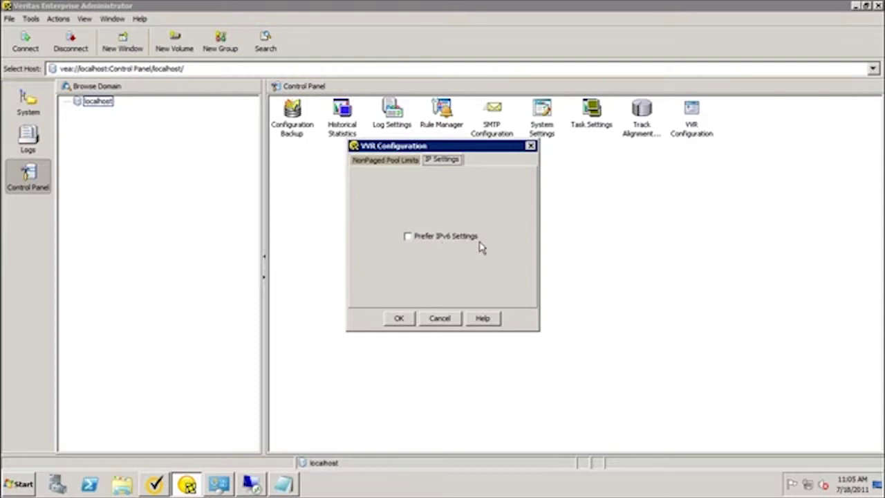
left_click(409, 243)
left_click(399, 319)
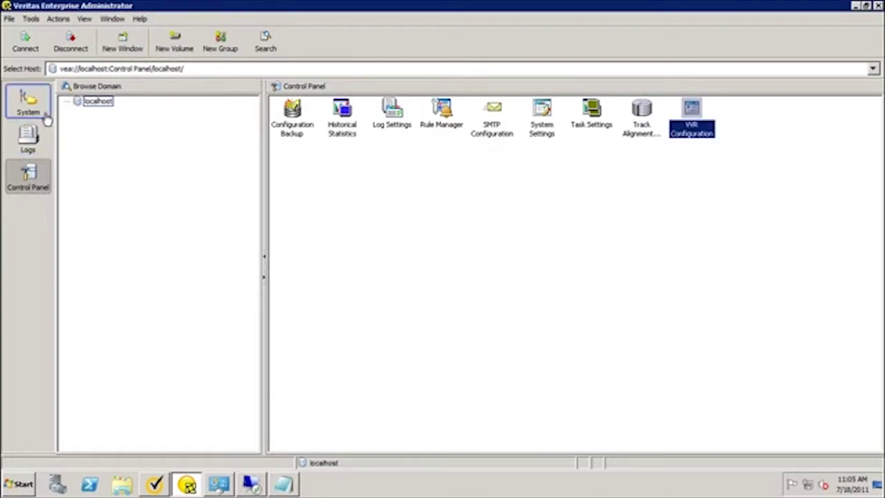
Switch the selected host to Replication Network and expand both DF volume groups under the RS data set.
left_click(146, 71)
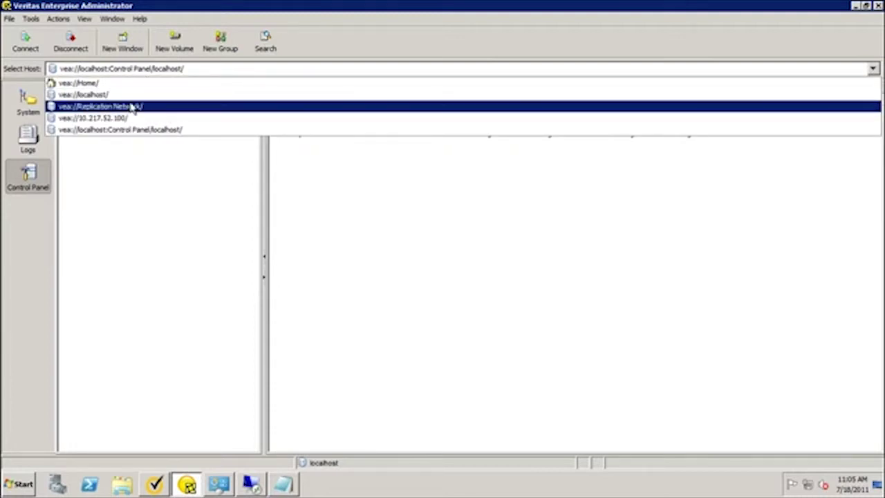
left_click(131, 108)
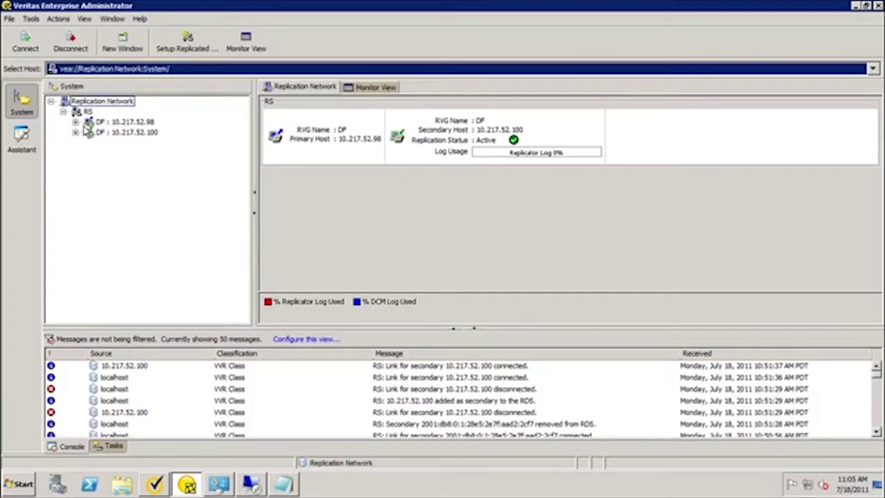
left_click(75, 122)
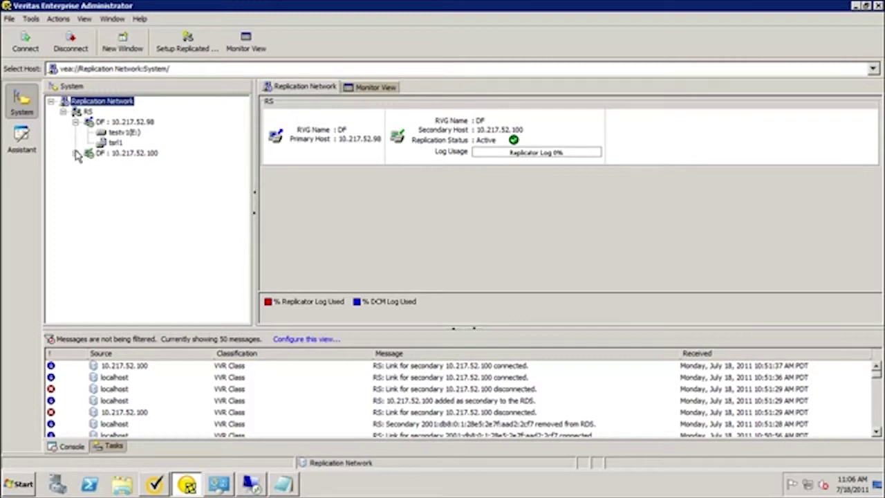
left_click(75, 152)
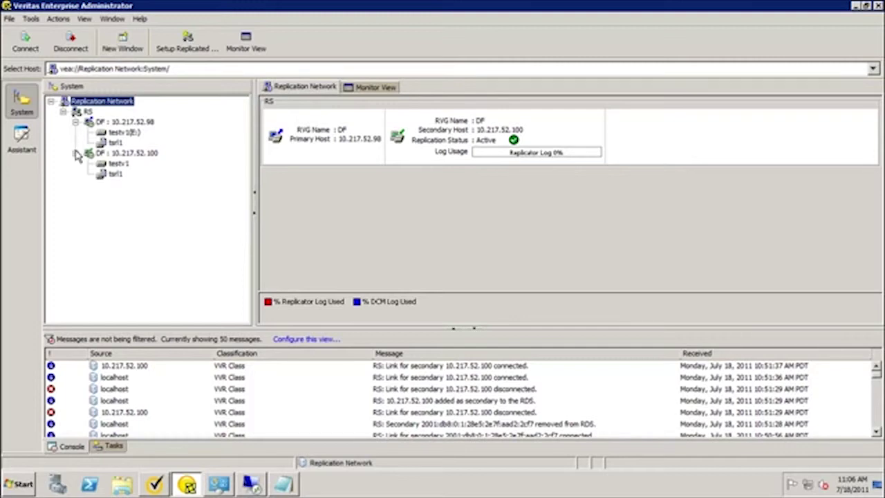
Start a new replicated data set setup on Replication Network, naming the data set RDS-IPv6 and the volume group RVG-IPv6.
left_click(88, 111)
left_click(92, 103)
right_click(91, 103)
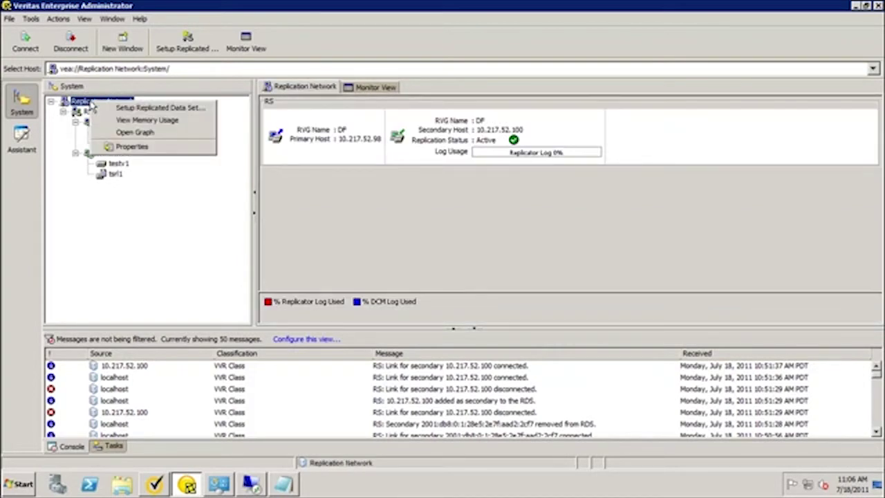
left_click(138, 109)
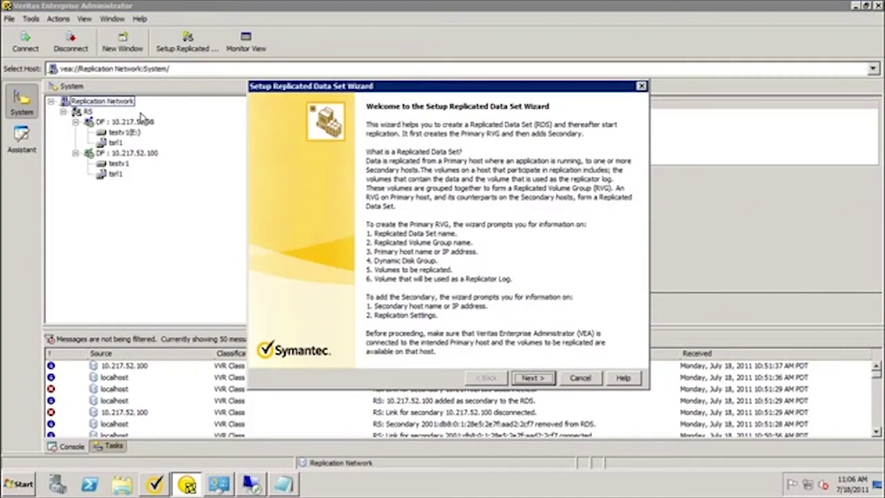
left_click(531, 377)
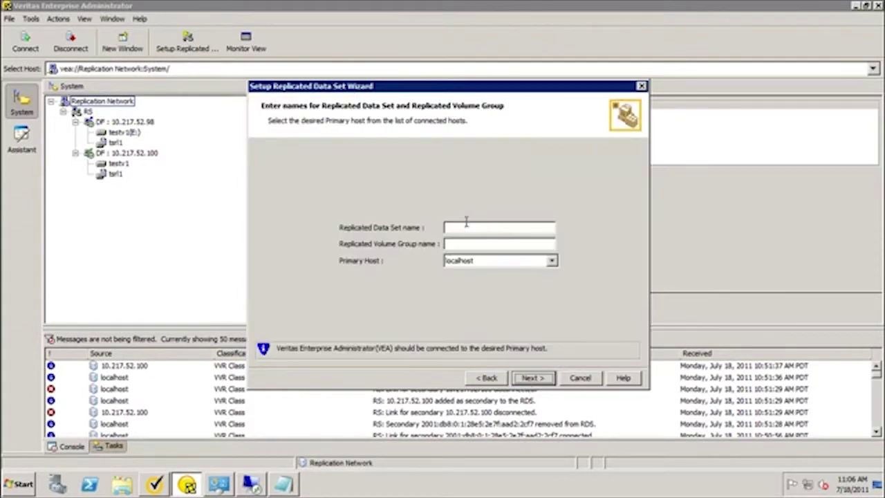
type("RDS-IPv6")
key("BackSpace")
key("BackSpace")
key("BackSpace")
type("v6")
left_click(459, 243)
type("RVG-IPv6")
left_click(531, 378)
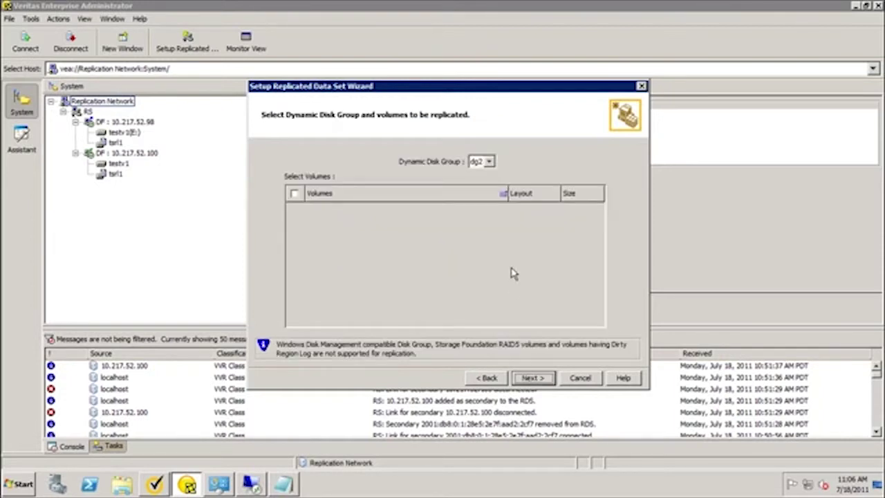
Select the dynamic disk group dg1 and its volume sfw_vol0 for replication.
left_click(488, 161)
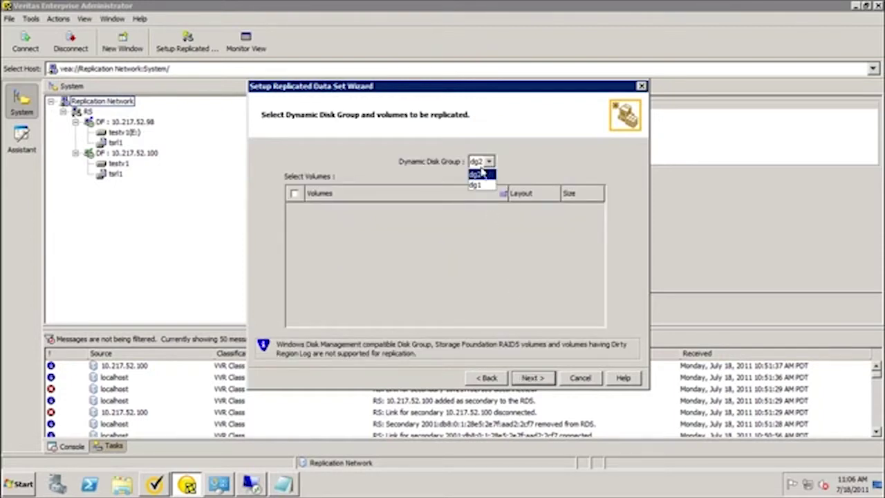
left_click(476, 185)
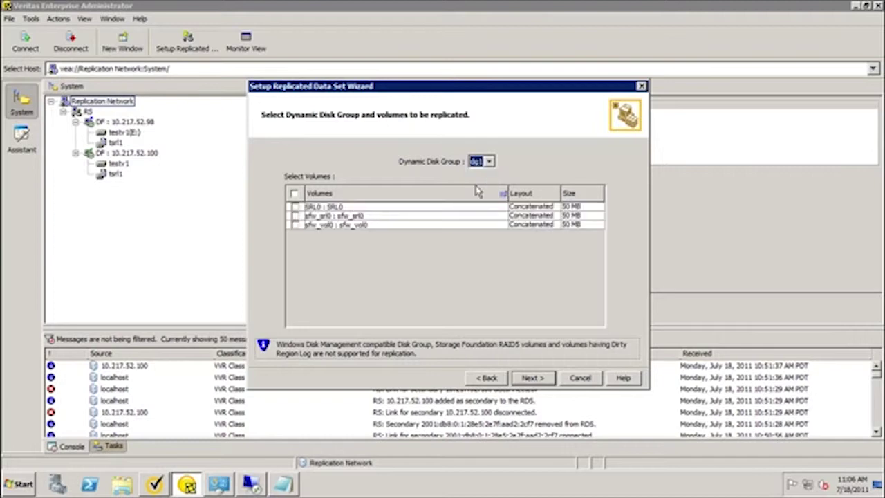
left_click(296, 226)
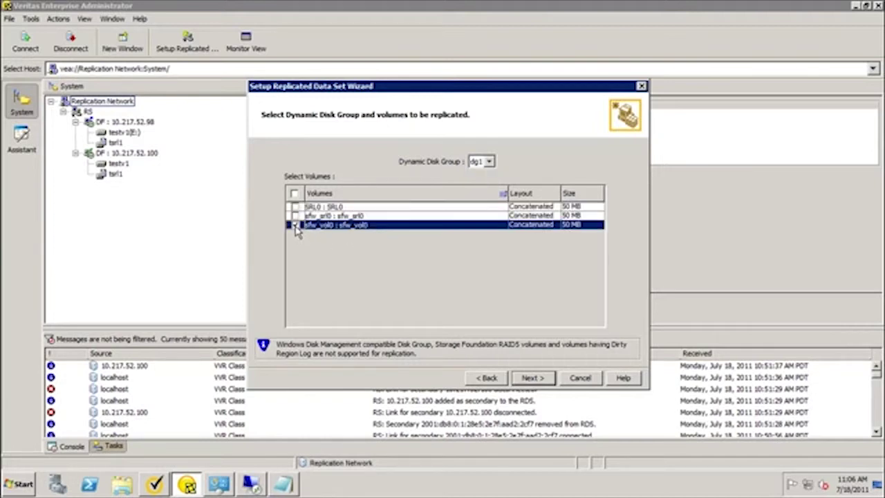
left_click(532, 377)
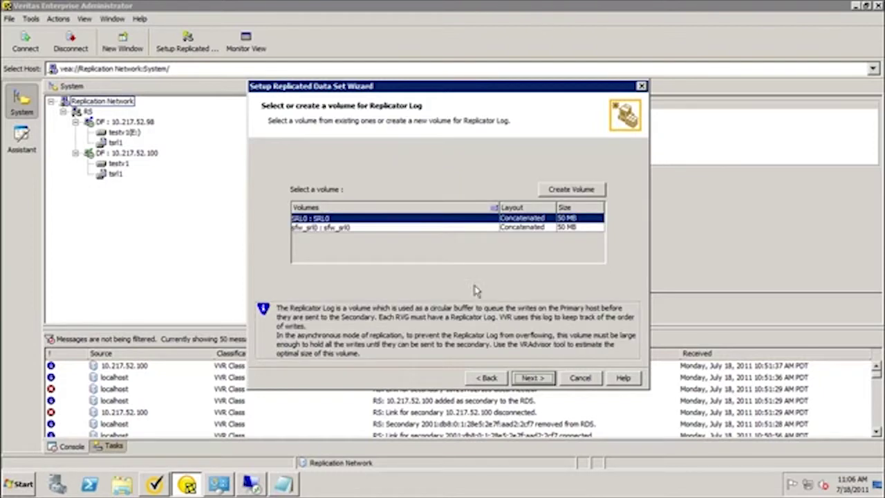
Create the primary RVG with SRL0 as Replicator Log, without adding a secondary host, and expand RDS-IPv6 down to its volumes.
left_click(532, 378)
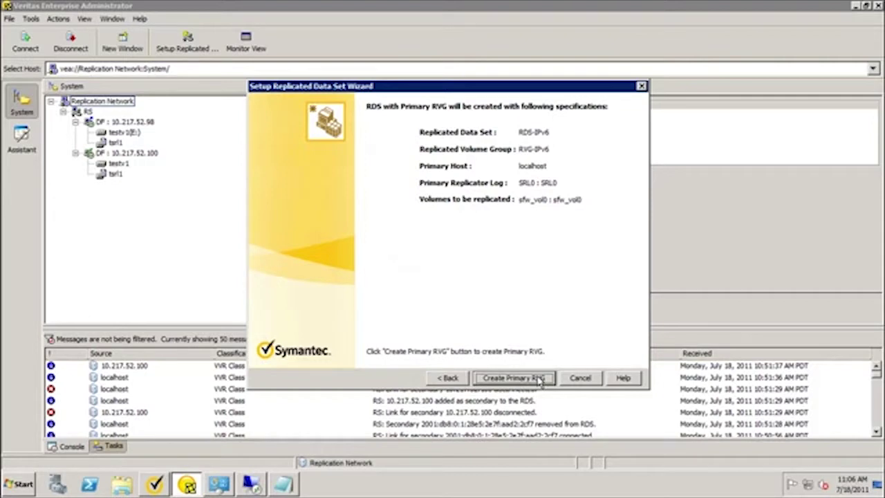
left_click(539, 379)
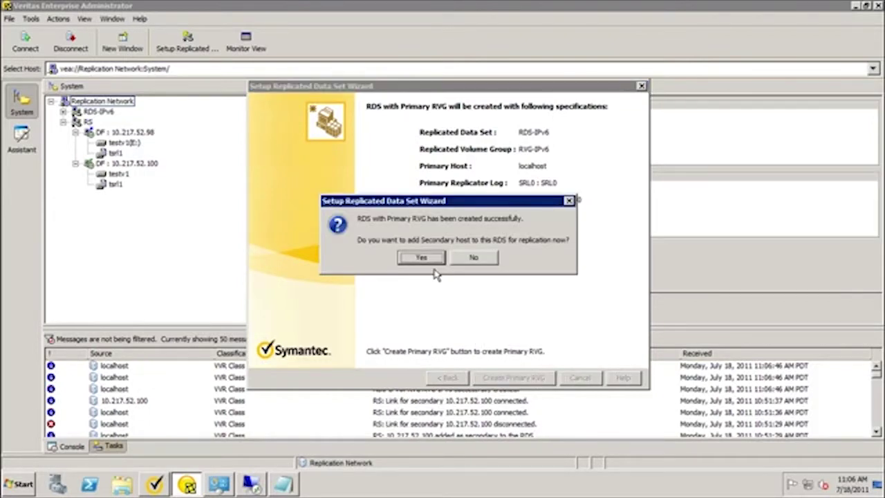
left_click(473, 259)
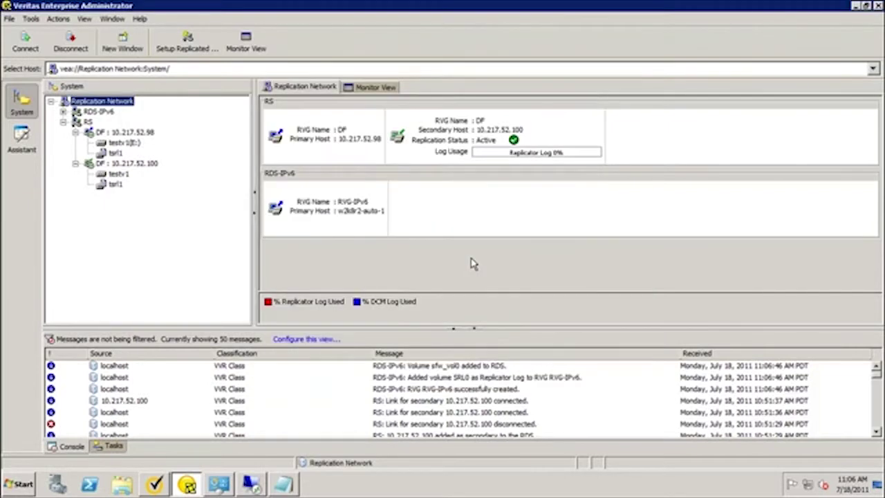
left_click(63, 112)
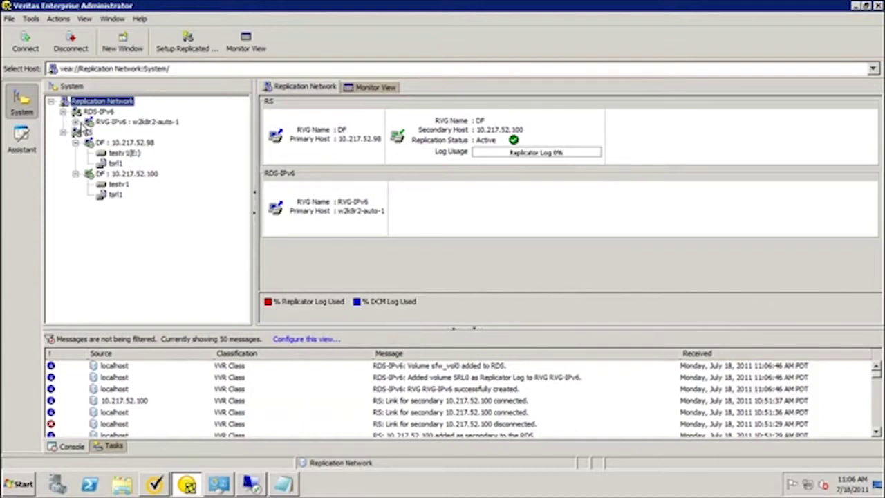
left_click(76, 123)
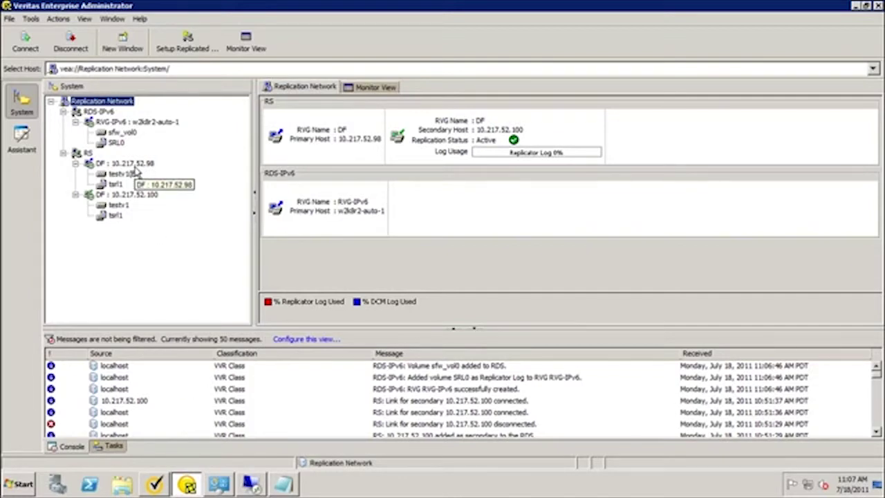
Switch to the remote desktop session of the secondary server 10.217.52.100 and run ipconfig in its command prompt.
left_click(254, 484)
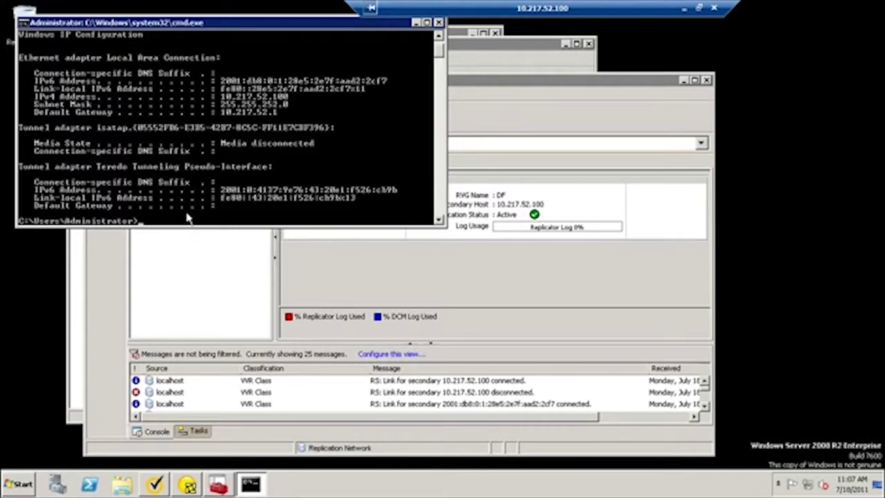
type("ipconfig")
key("Return")
Copy the Local Area Connection's IPv6 address from the ipconfig output and return to Veritas Enterprise Administrator.
right_click(230, 82)
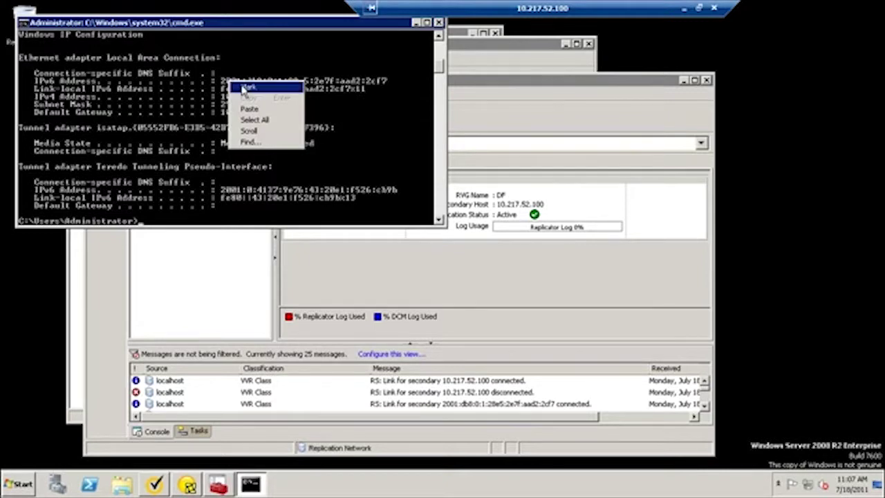
left_click(247, 86)
double_click(245, 82)
key("ctrl+c")
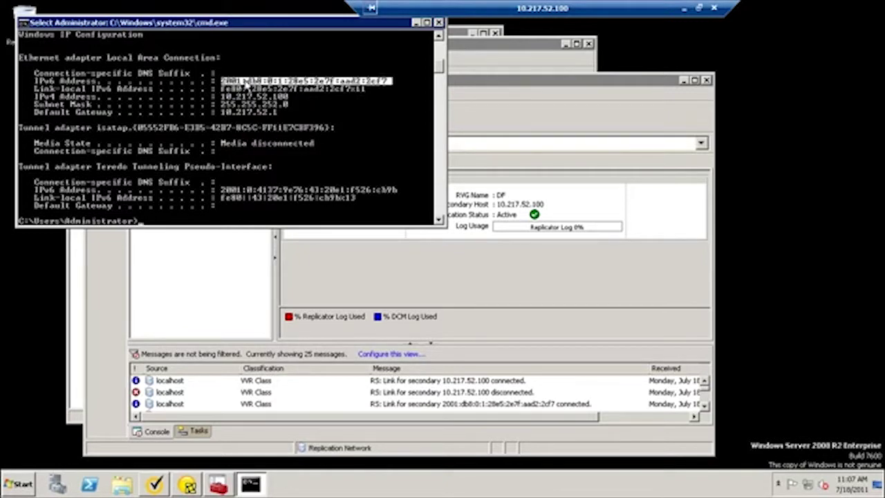
right_click(246, 82)
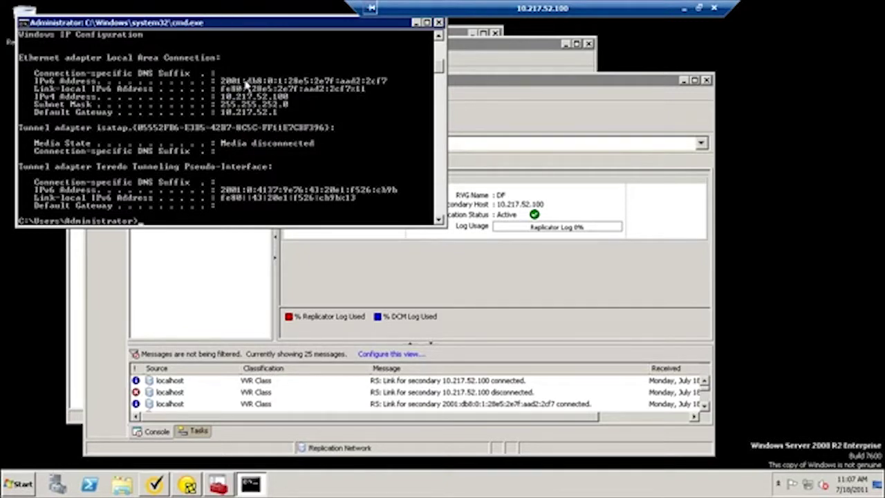
left_click(687, 9)
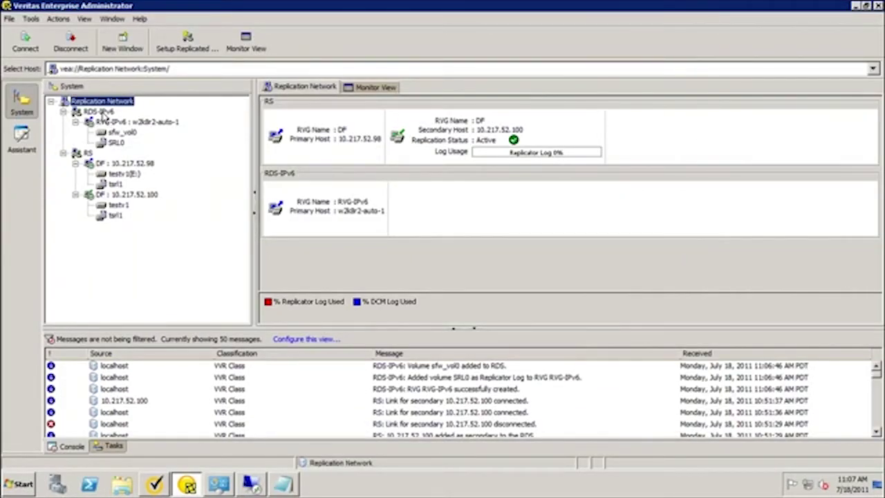
Add 2001:db8:0:1:28e5:2e7f:aad2:2cf7 as secondary host to RDS-IPv6 and let the wizard create the required configuration automatically.
right_click(103, 113)
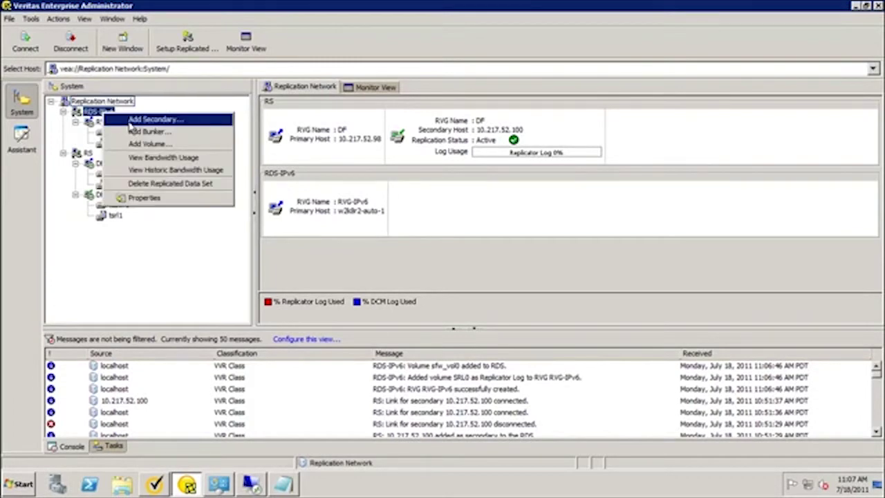
left_click(129, 120)
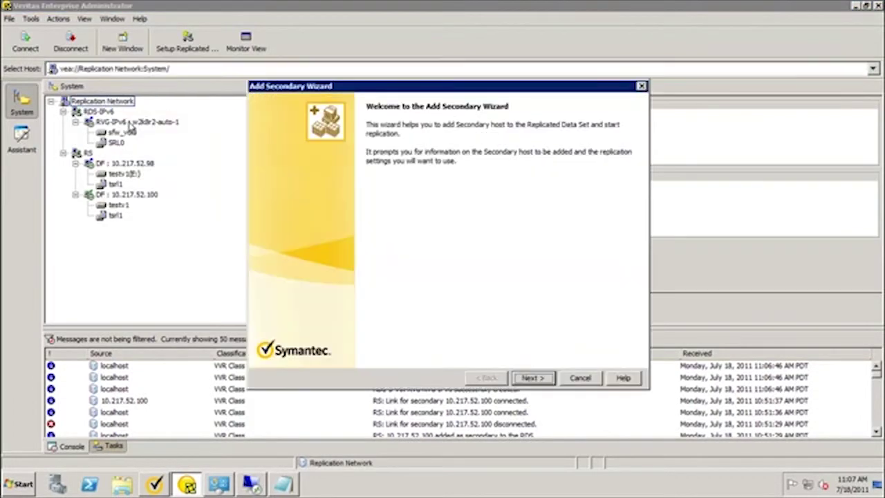
left_click(533, 378)
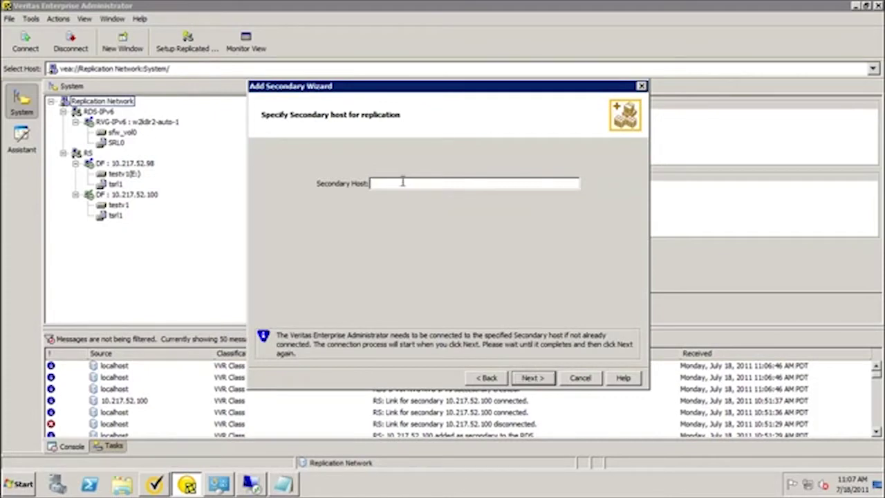
key("ctrl+v")
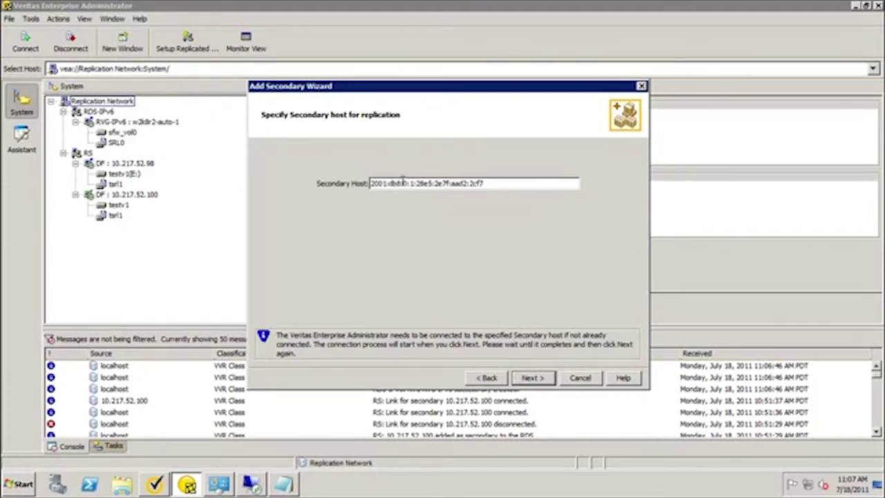
left_click(532, 380)
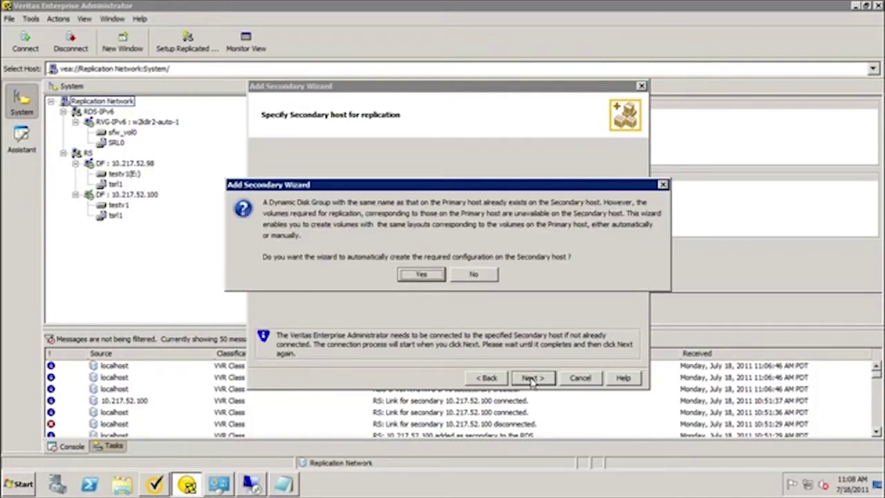
left_click(410, 273)
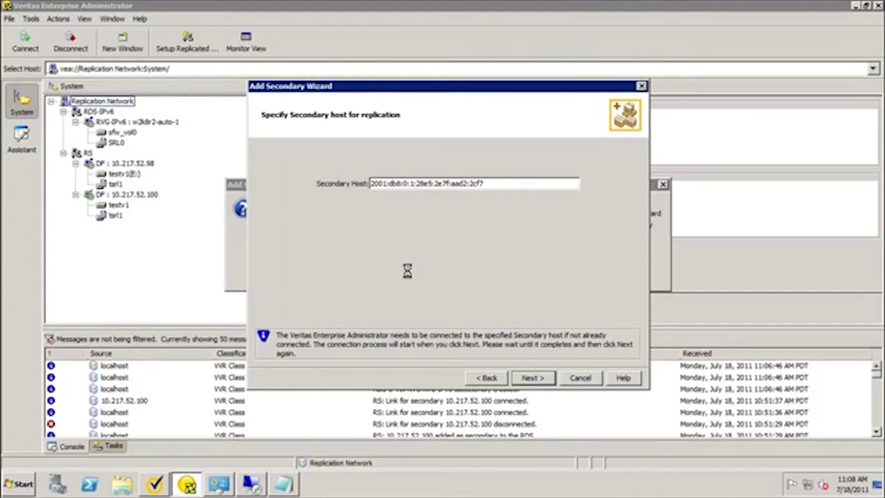
In the replication settings, set the primary side IP to 2001:db8:0:1:a0ca:bd2b:4901:4996 and the secondary side IP to 2001:db8:0:1:28e5:2e7f:aad2:2cf7.
left_click(531, 377)
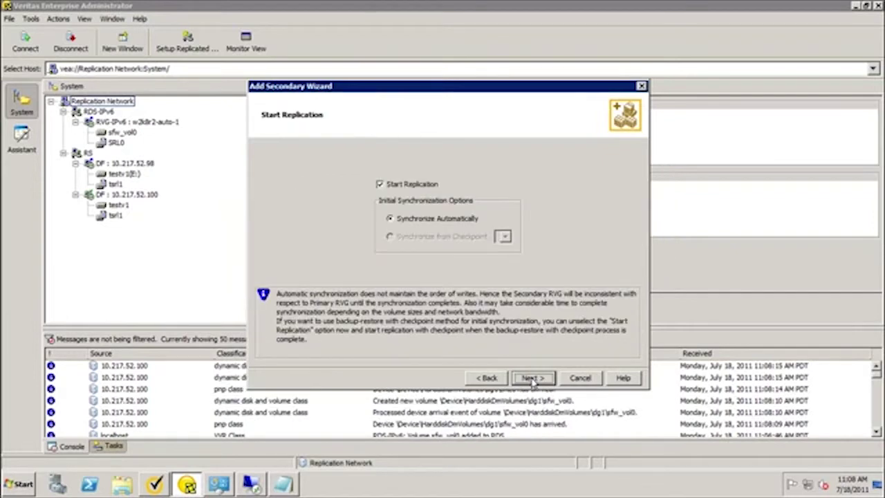
left_click(489, 378)
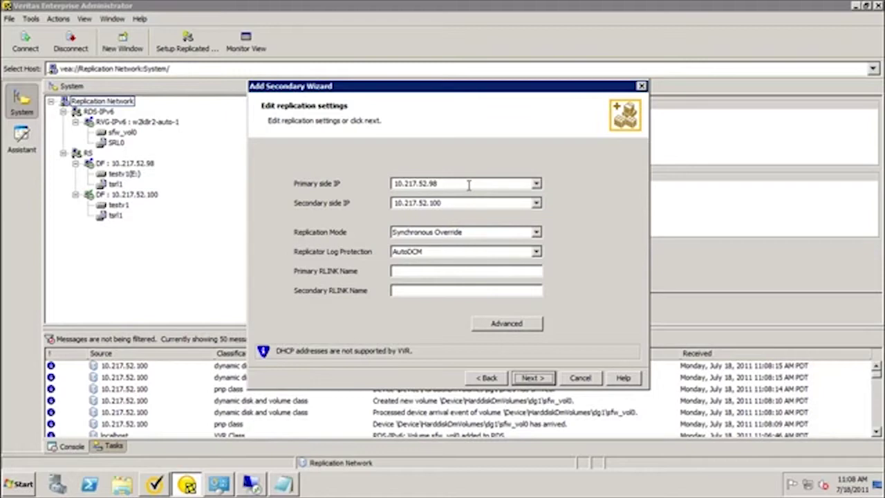
left_click(536, 184)
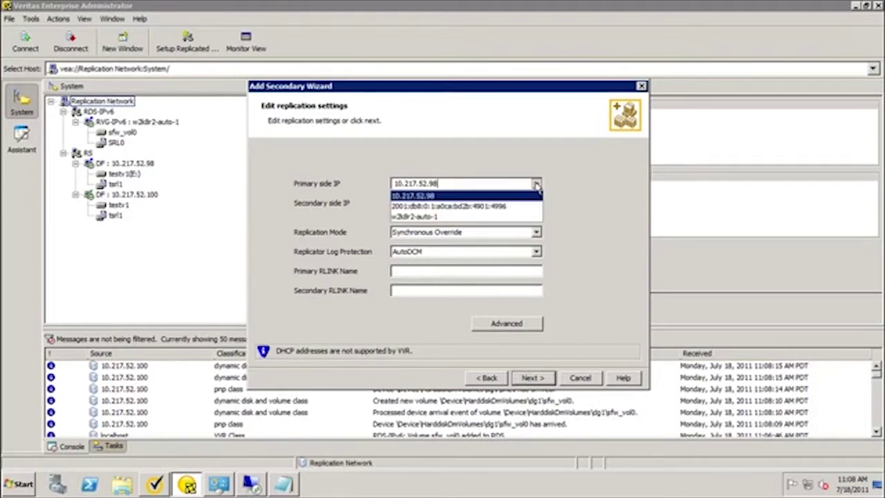
left_click(473, 205)
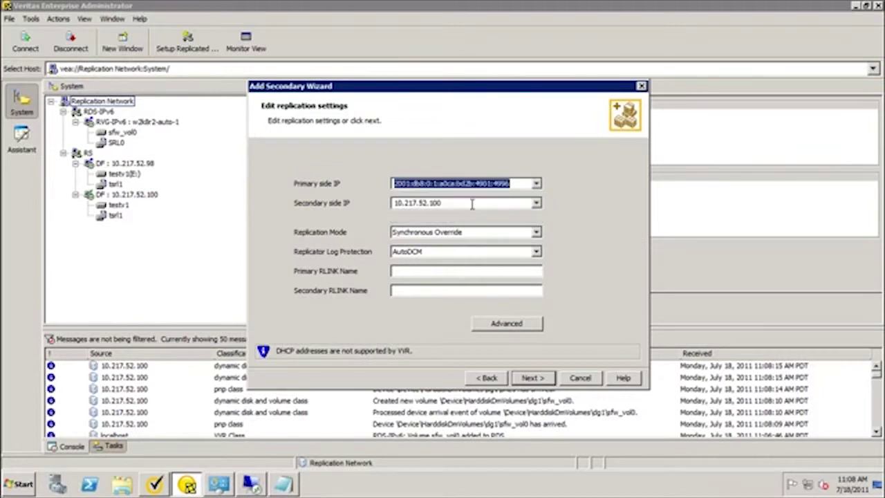
left_click(536, 204)
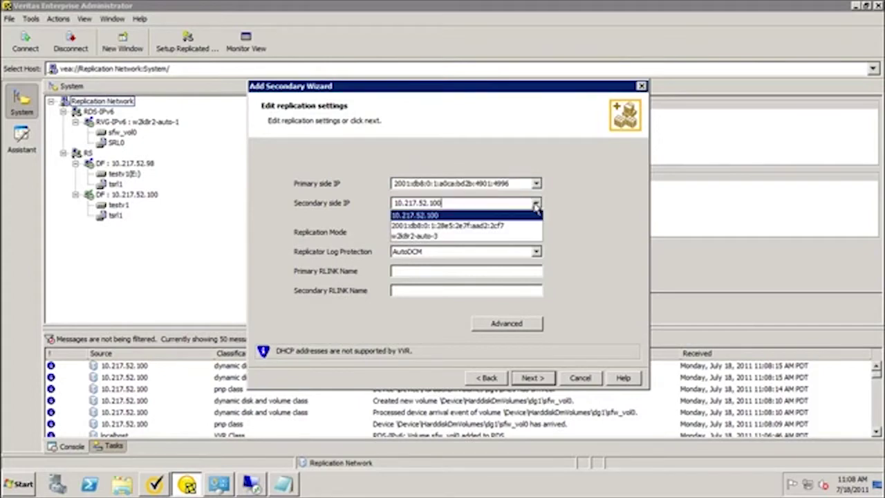
left_click(505, 227)
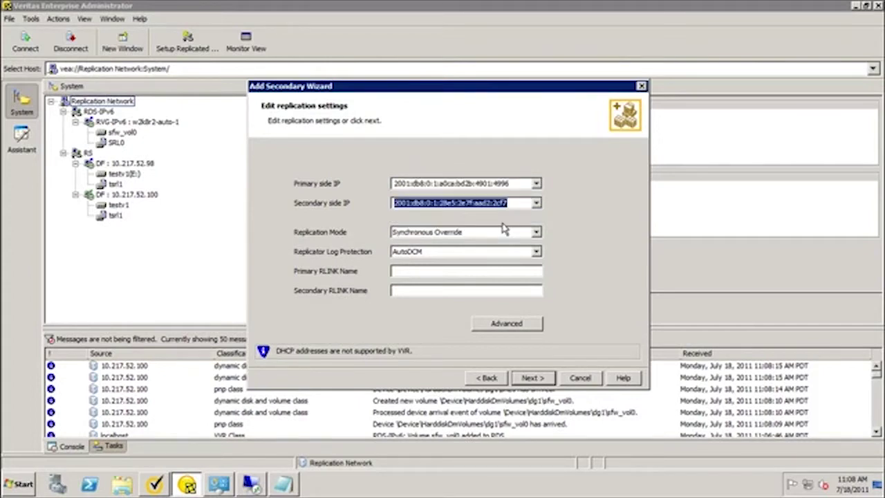
Name the primary RLINK PriRlink1 and the secondary RLINK SecRlink1.
left_click(427, 276)
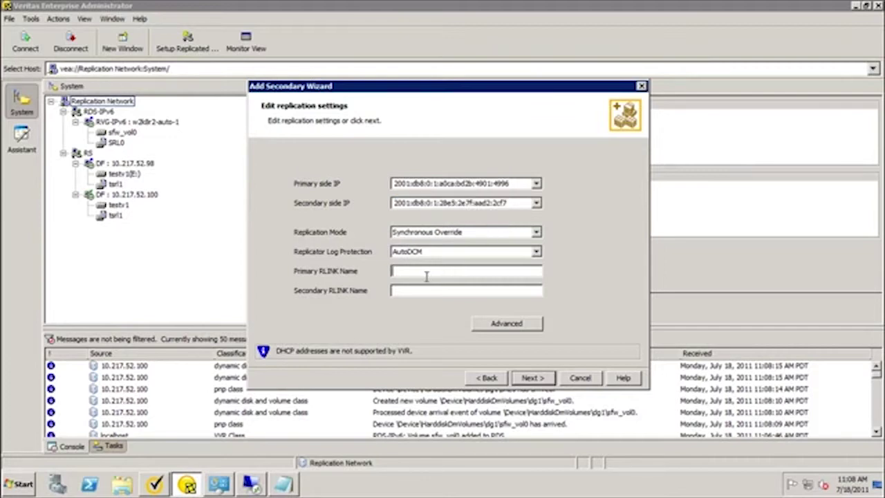
type("PriRlink1")
key("Tab")
type("SecRlink1")
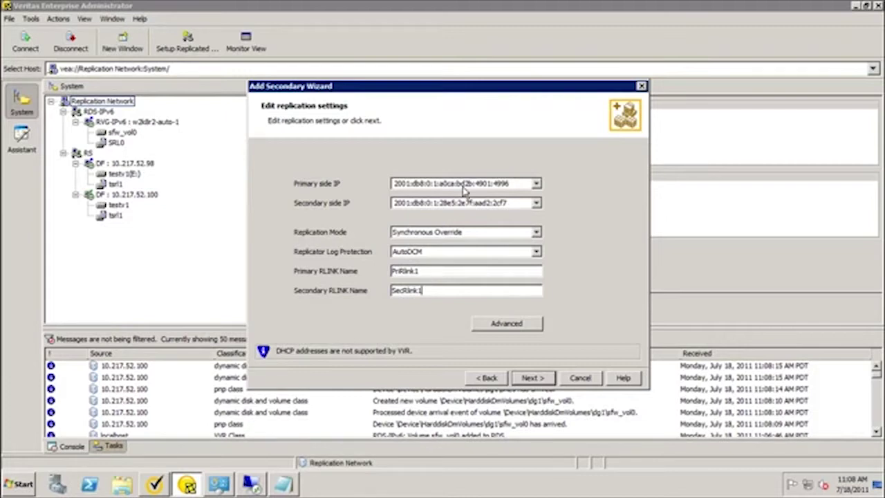
Switch the primary side IP to 10.217.52.98 and back to 2001:db8:0:1:a0ca:bd2b:4901:4996.
left_click(536, 185)
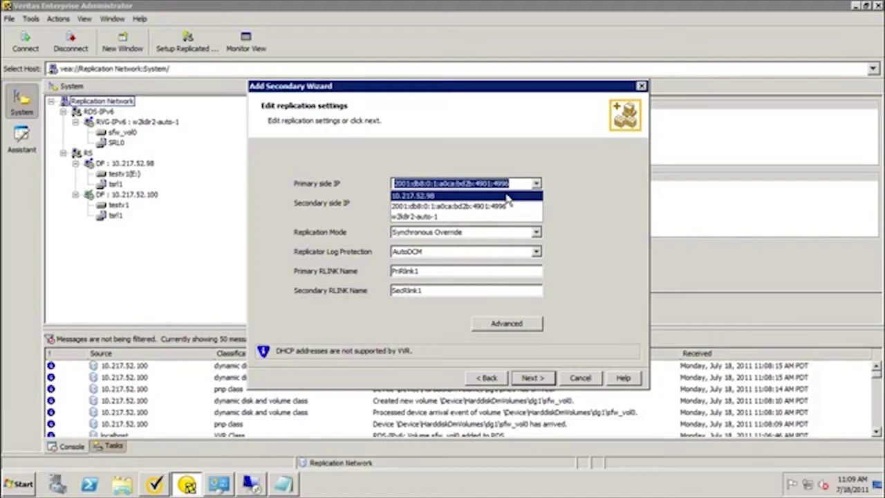
left_click(508, 197)
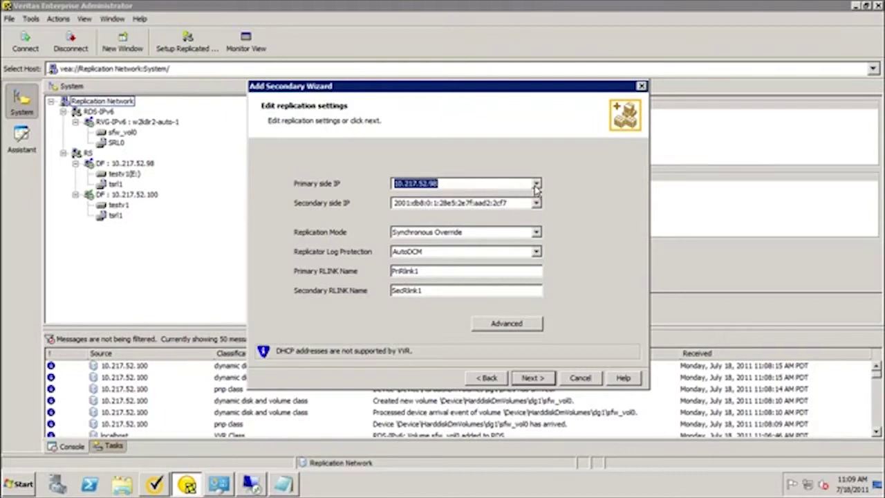
left_click(536, 185)
left_click(506, 206)
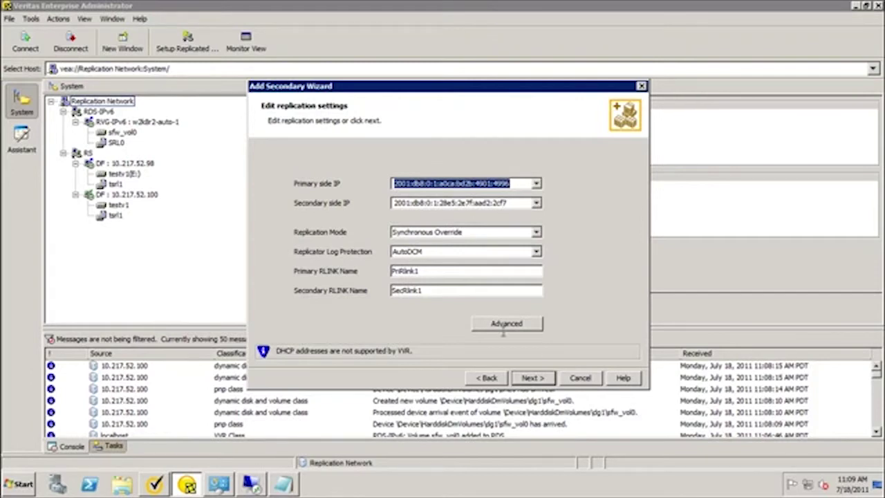
Accept starting replication with automatic synchronization and finish adding the secondary host to RDS-IPv6.
left_click(532, 378)
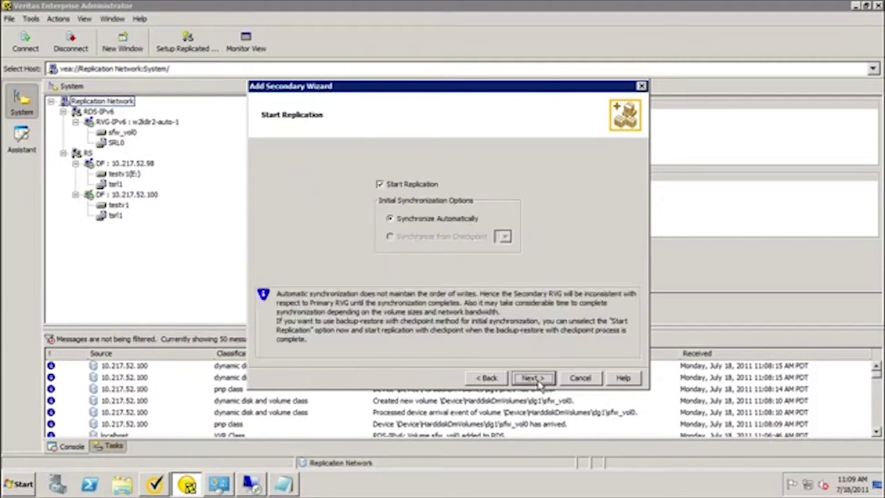
left_click(533, 378)
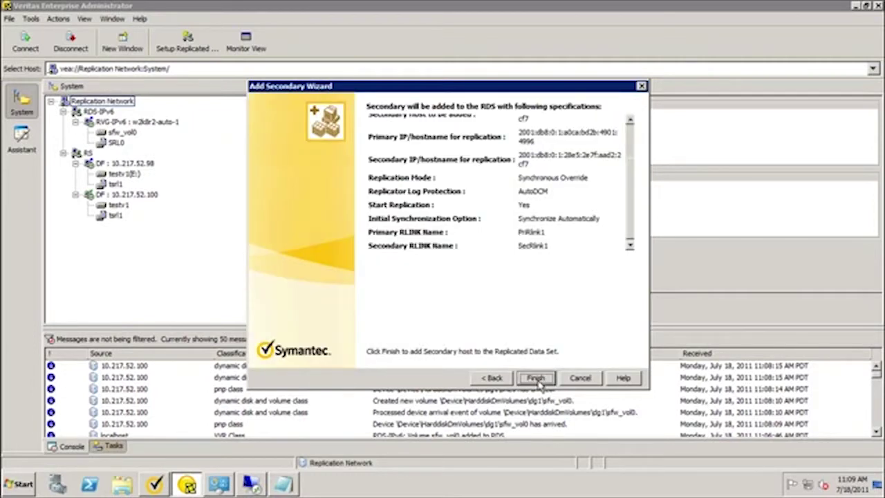
left_click(536, 380)
left_click(536, 379)
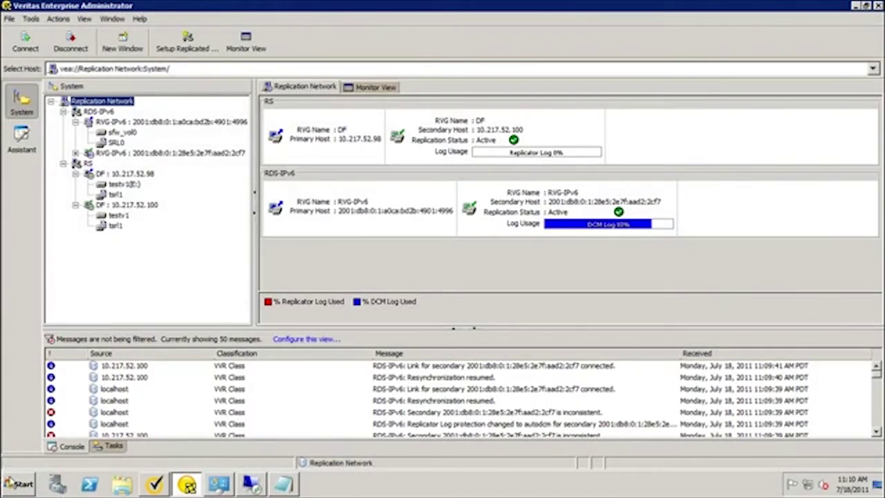
Open a command prompt, run vxprint -VPl and examine the local and remote hosts of the PriRlink1 RLINK.
left_click(19, 484)
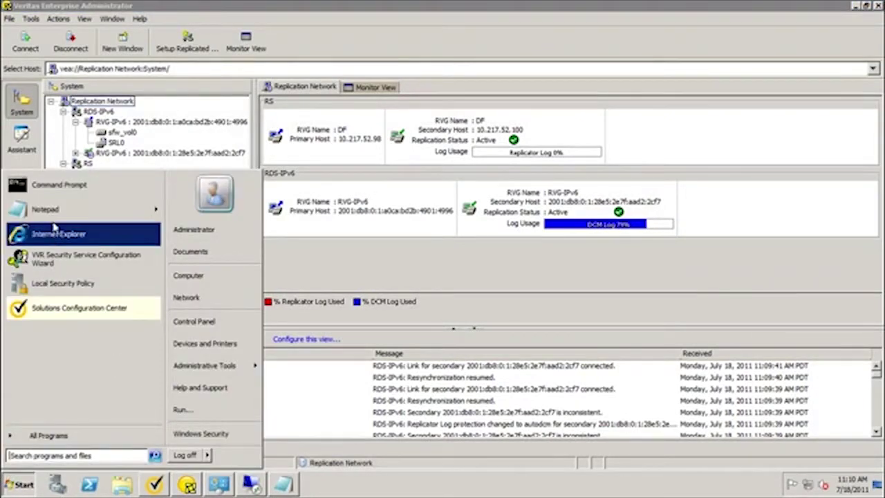
left_click(183, 410)
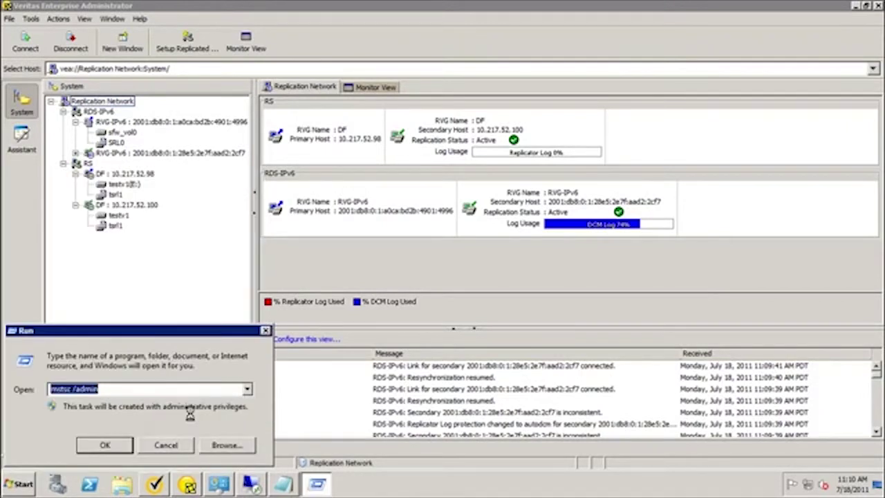
type("cmd")
key("Return")
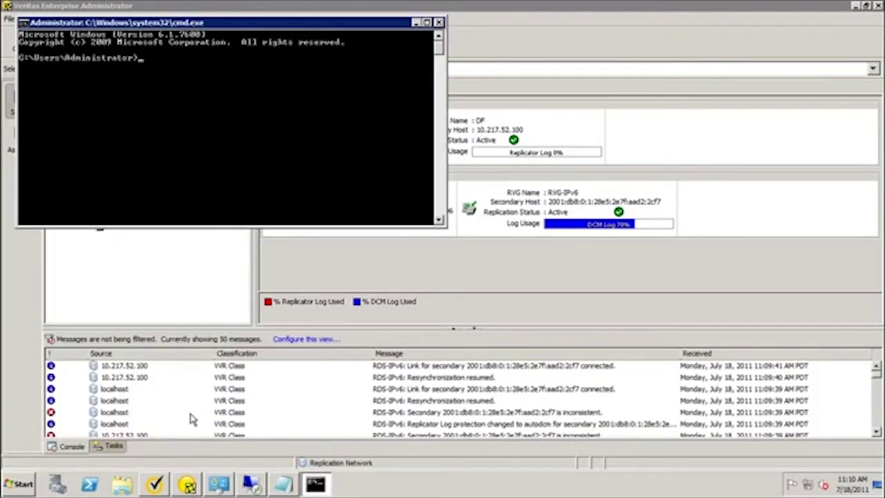
type("vxprint -VPl")
key("Return")
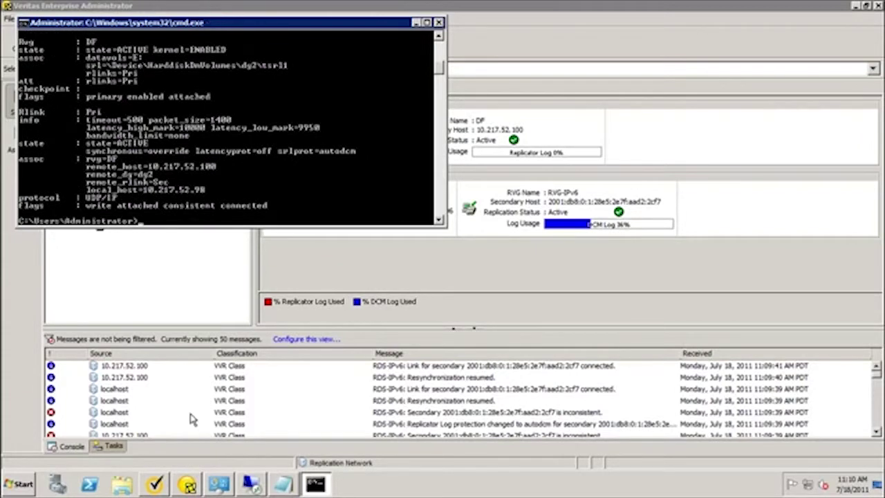
left_click(426, 22)
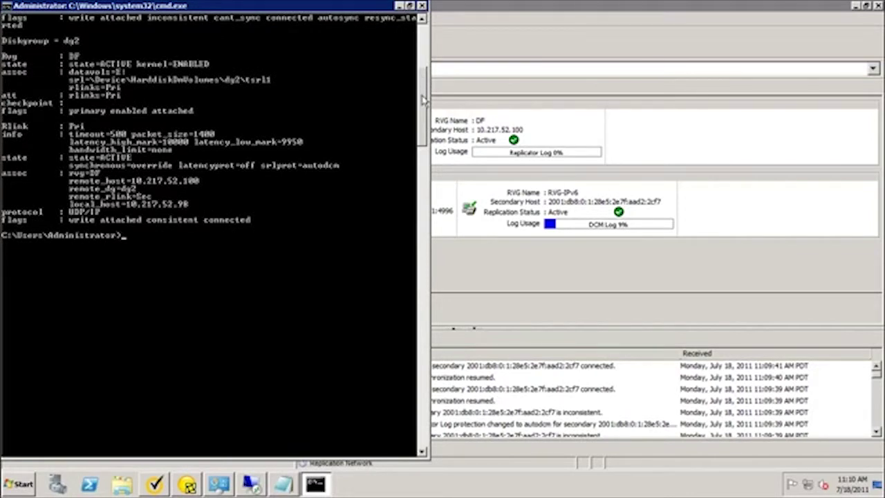
left_click_drag(423, 100, 423, 78)
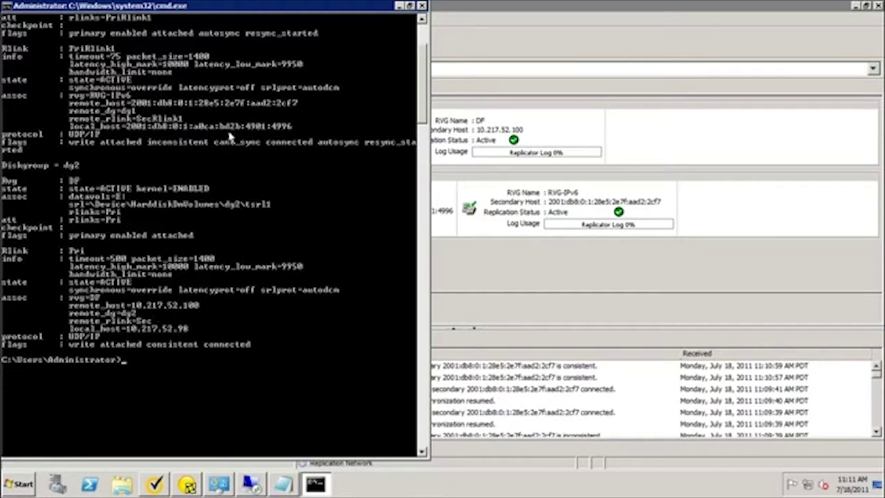
Change RS's secondary RVG DF to primary IP 2001:db8:0:1:a0ca:bd2b:4901:4996 and secondary IP 2001:db8:0:1:28e5:2e7f:aad2:2cf7, and expand the secondary RVGs of both data sets.
left_click(533, 53)
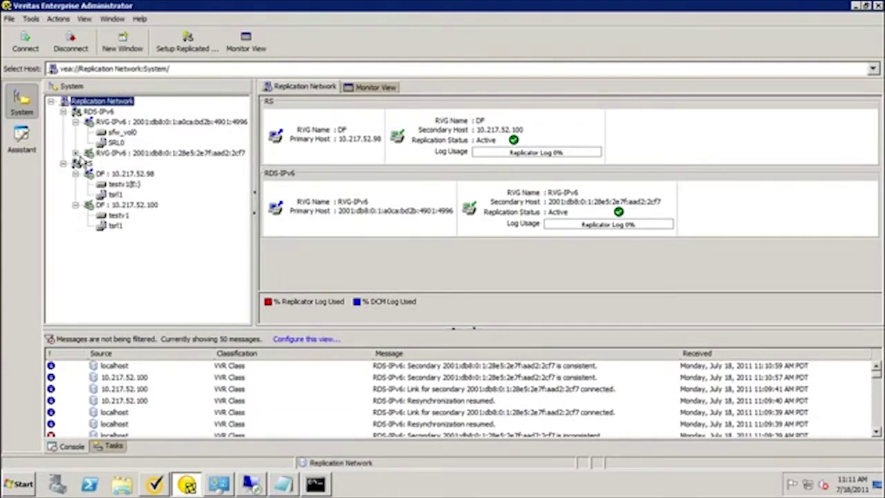
right_click(121, 206)
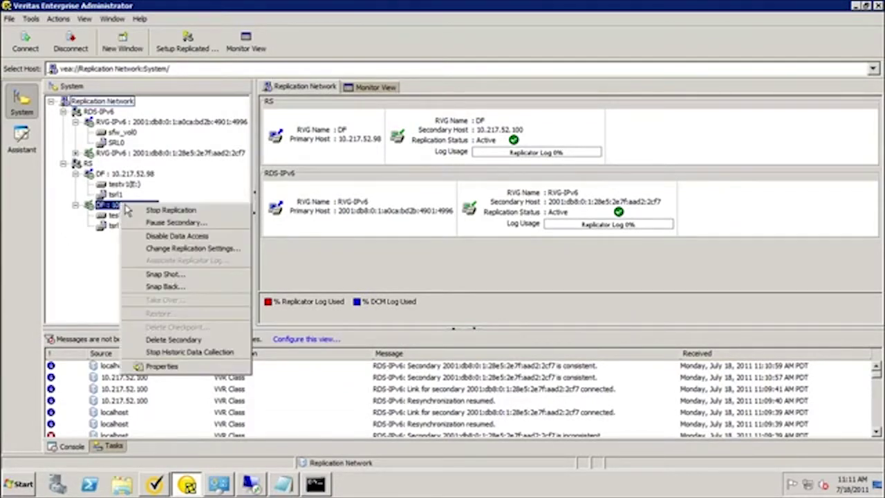
left_click(181, 249)
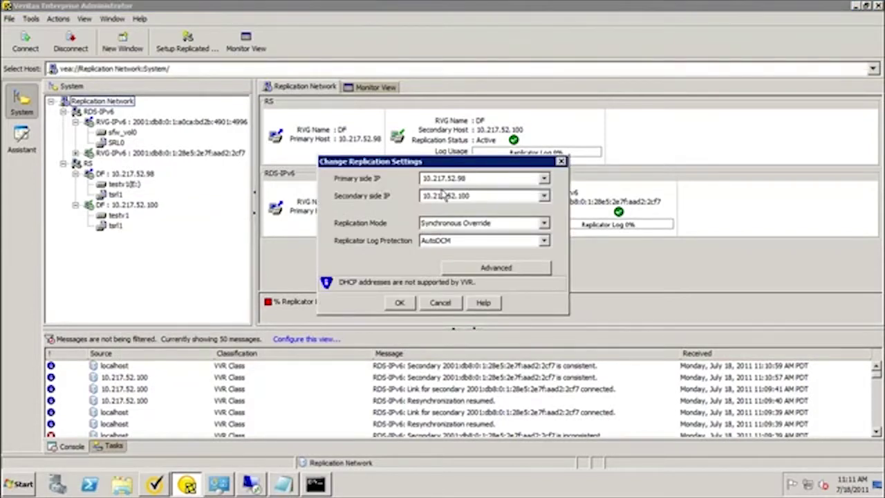
left_click(544, 178)
left_click(533, 202)
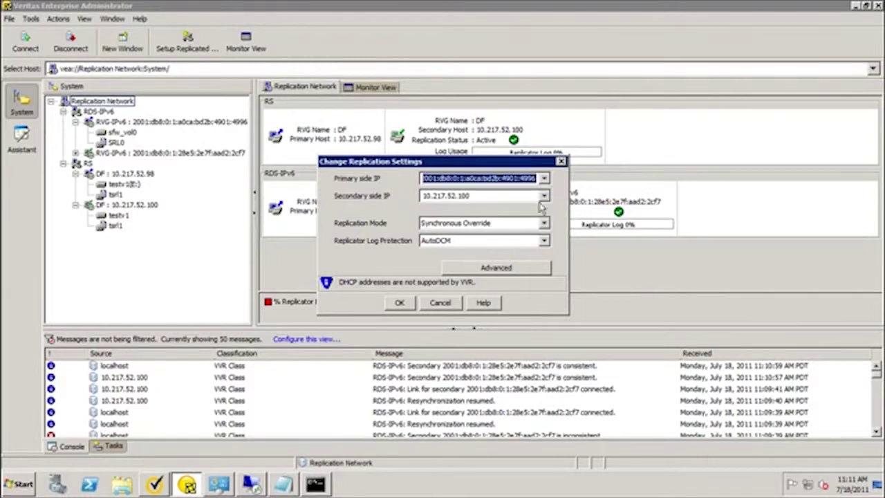
left_click(544, 196)
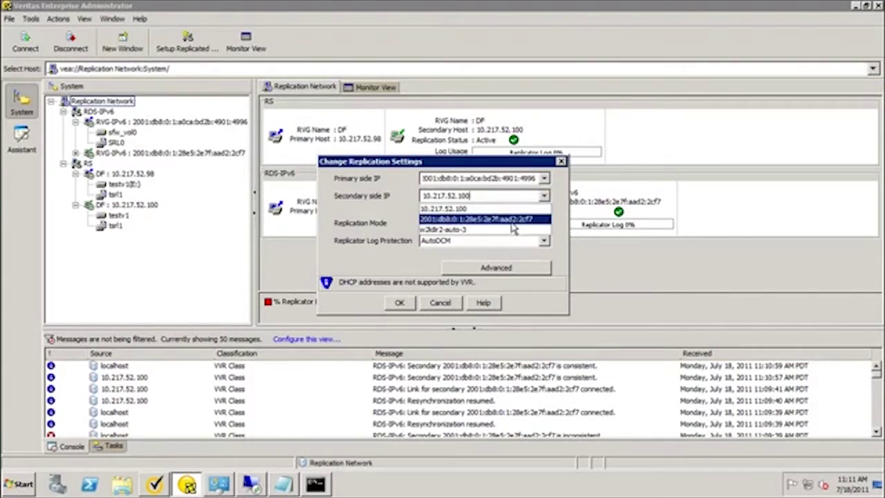
left_click(515, 219)
left_click(402, 304)
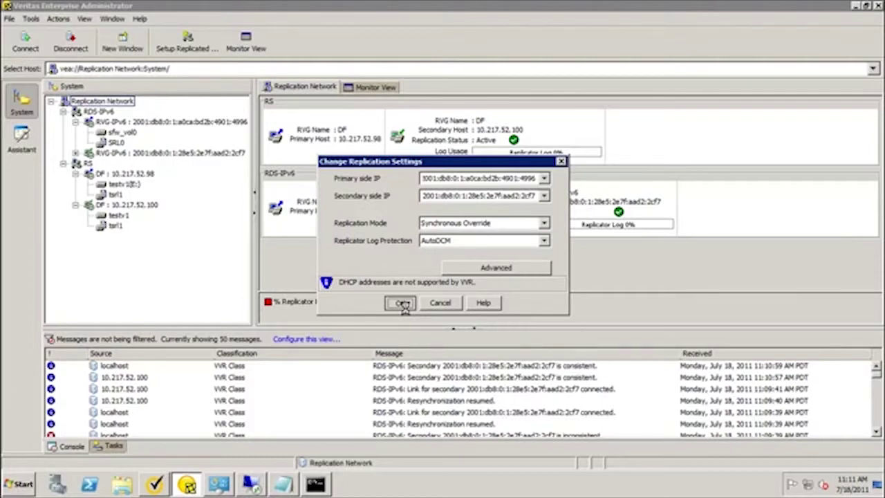
left_click(403, 306)
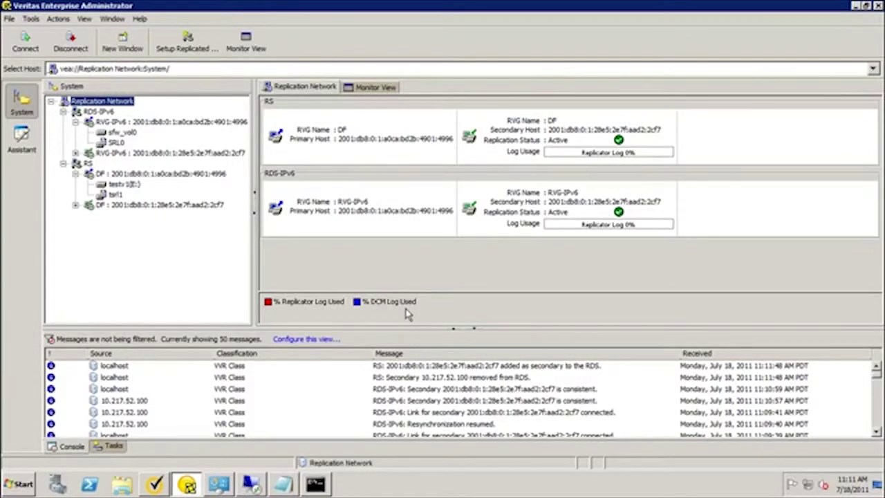
left_click(75, 205)
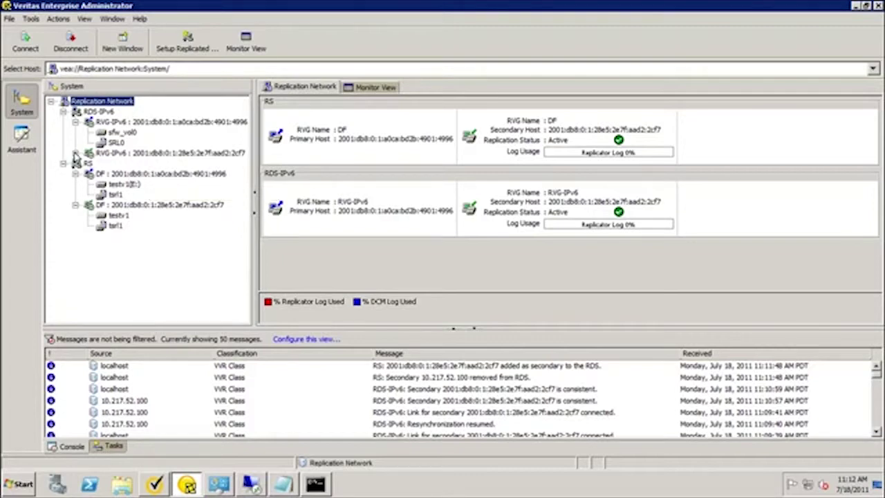
left_click(76, 153)
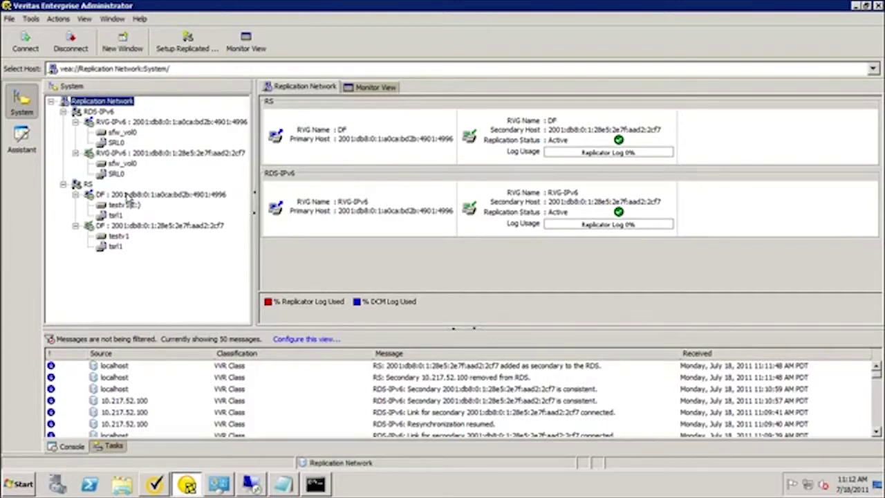
In the replication settings of RS's secondary RVG DF, choose host names w2k8r2-auto-1 for the primary side and w2k8r2-auto-3 for the secondary side.
right_click(125, 226)
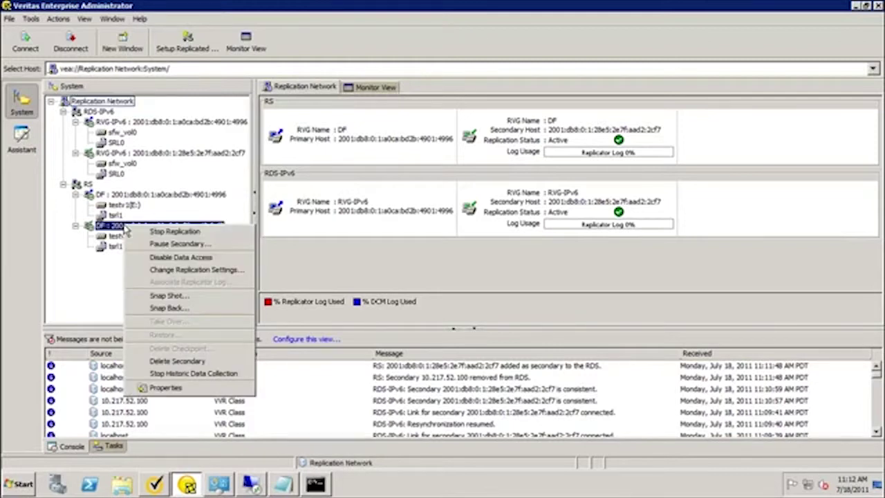
left_click(183, 271)
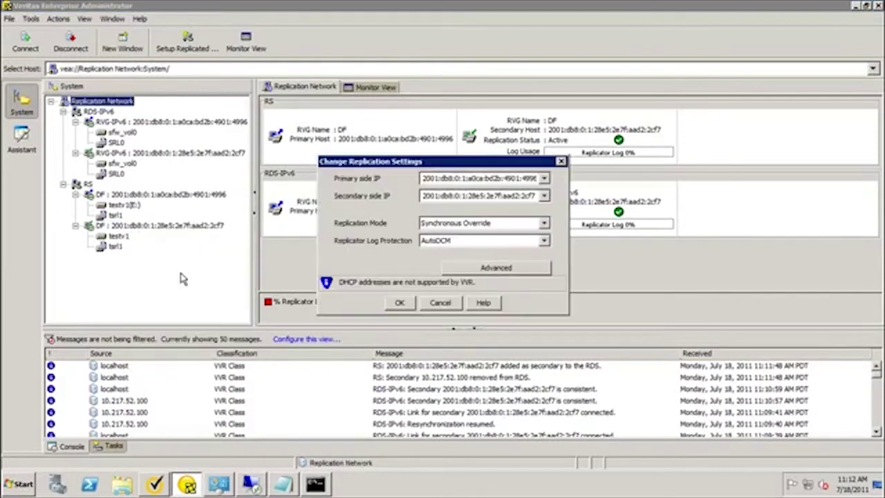
left_click(545, 178)
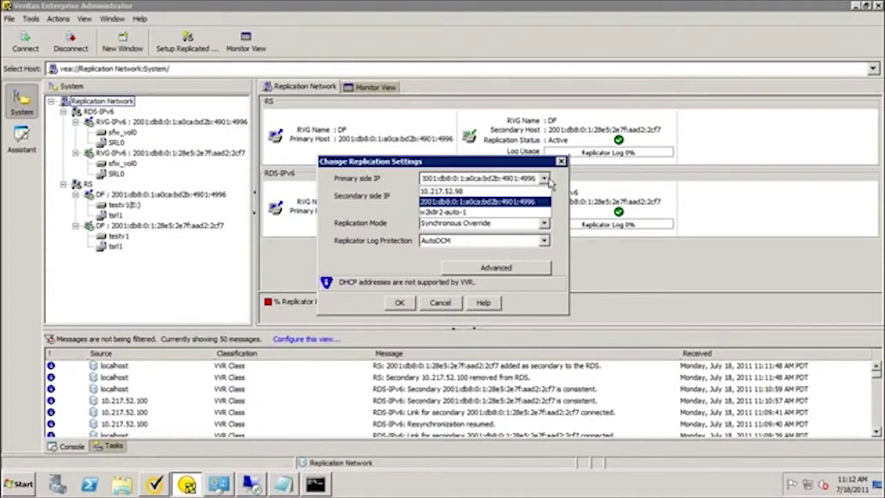
left_click(461, 213)
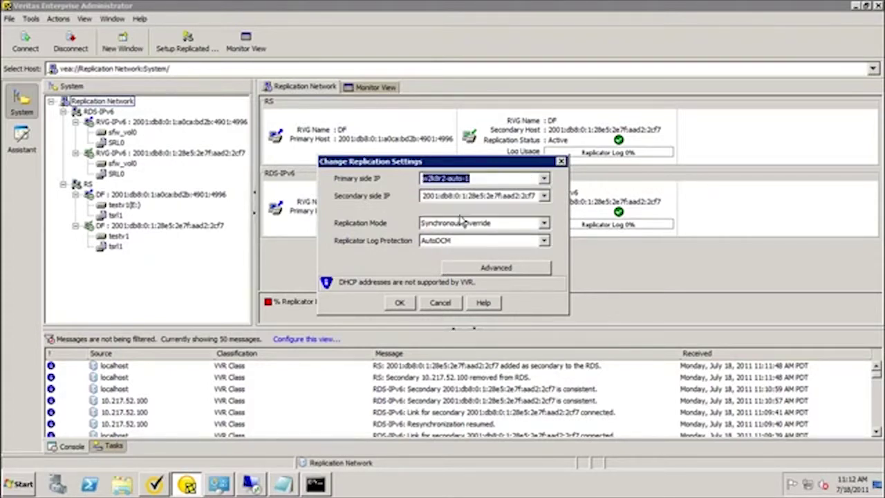
left_click(545, 196)
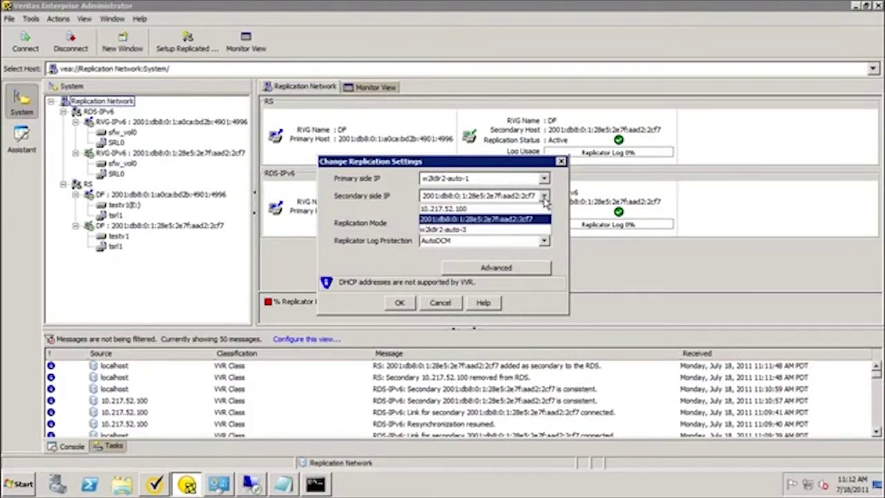
left_click(506, 230)
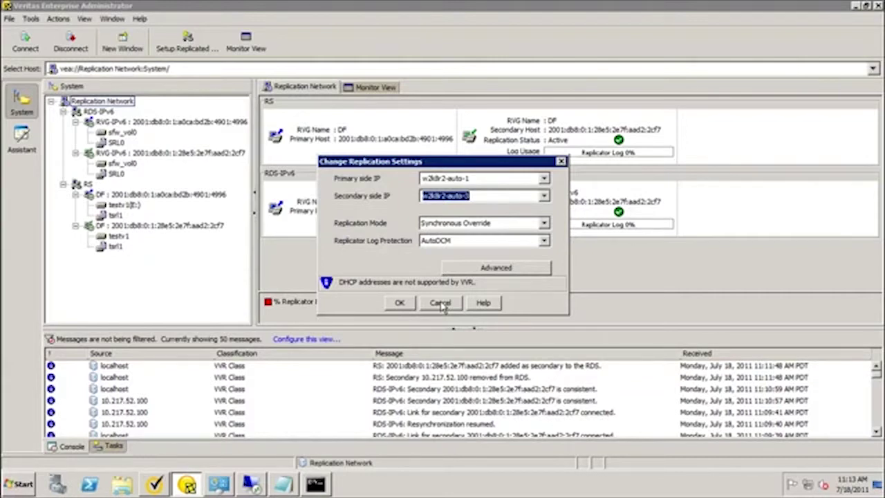
mouse_move(522, 6)
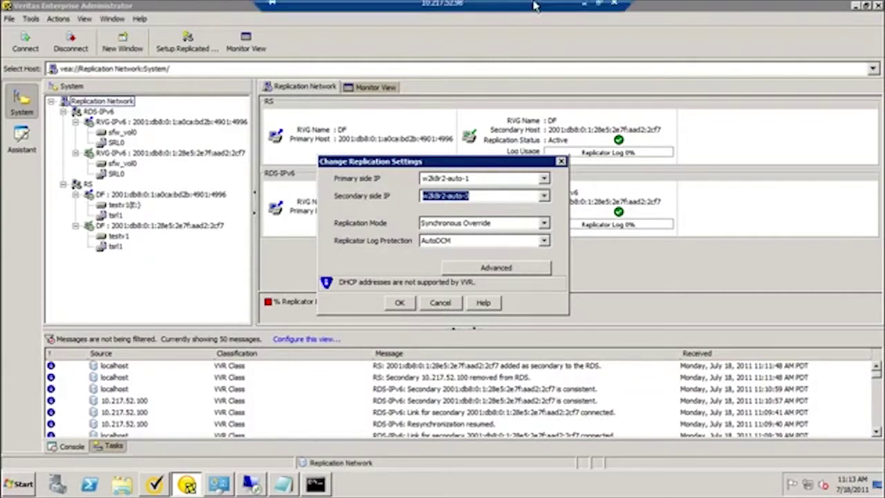